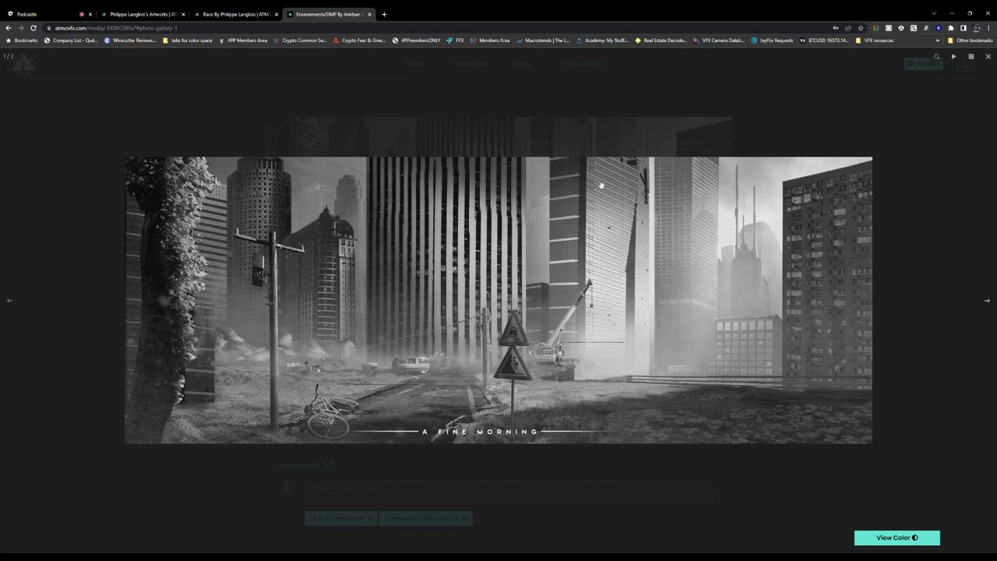
Close the enlarged artwork view and open the Environments/DMP image for commenting with markup
left_click(807, 133)
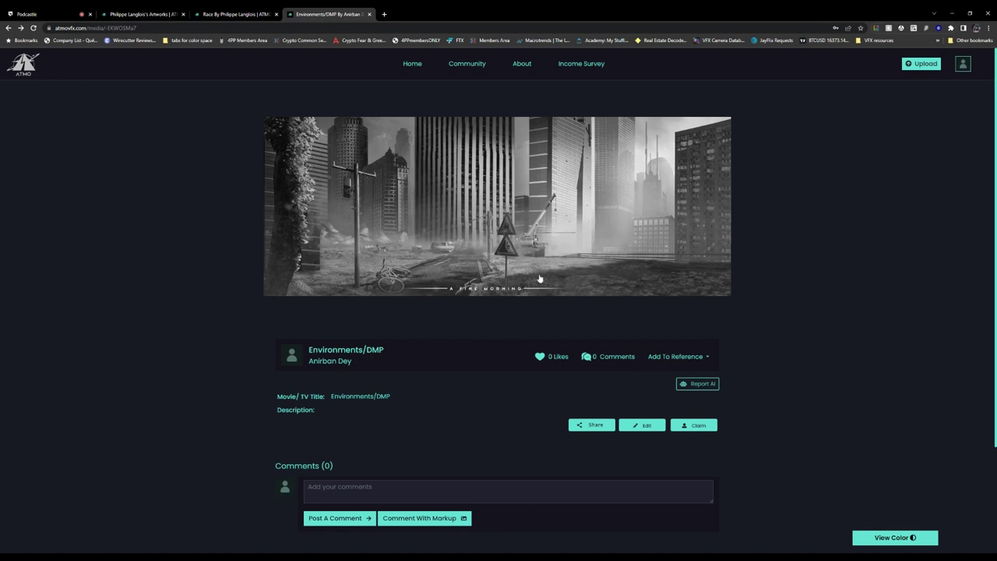
scroll(511, 436, "down", 2)
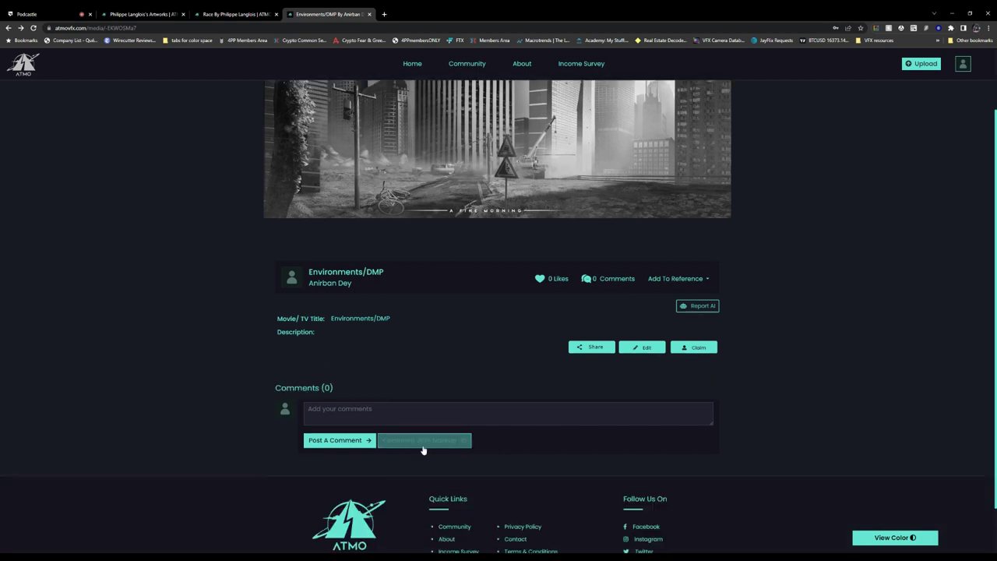
scroll(413, 455, "up", 2)
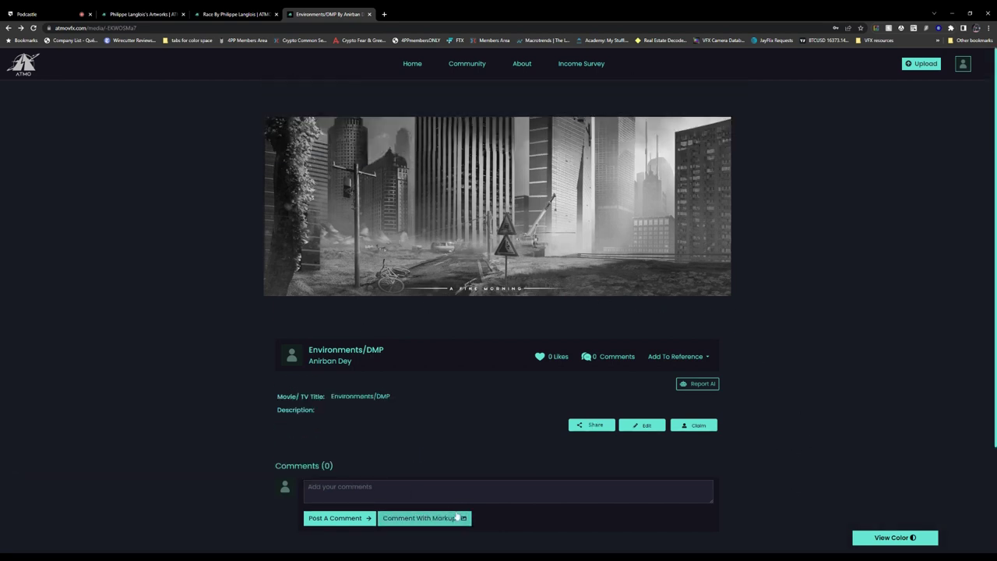
scroll(423, 519, "down", 1)
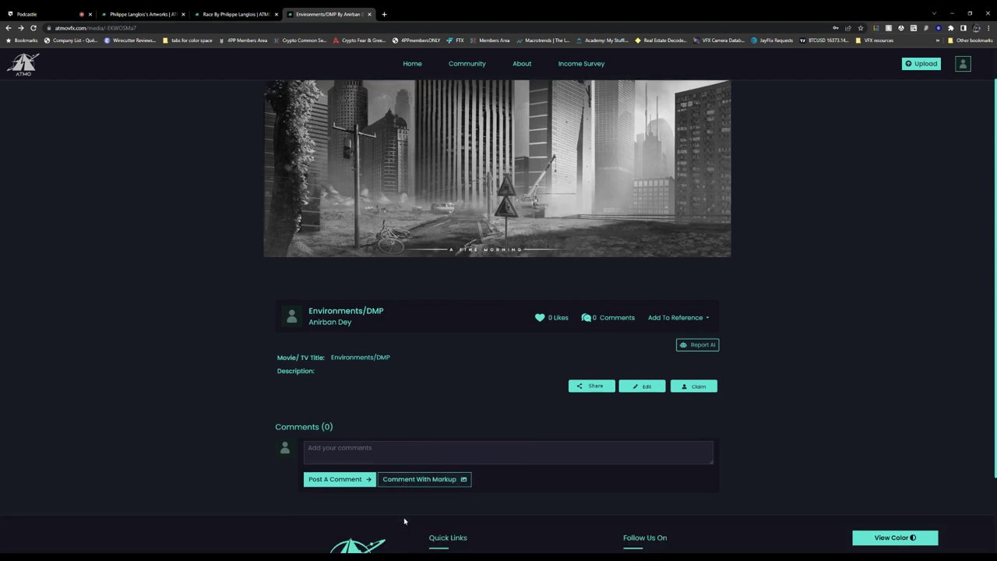
left_click(423, 480)
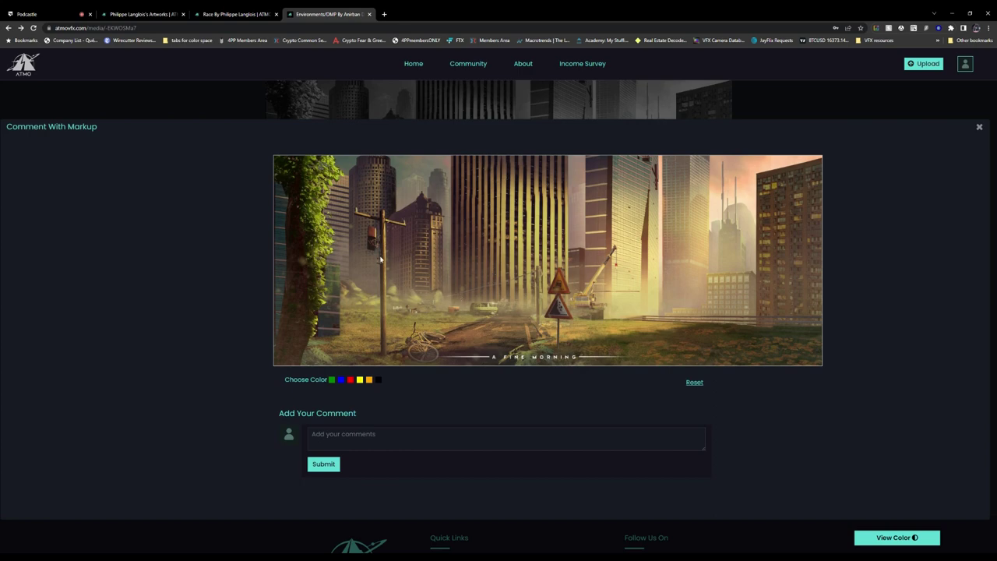
mouse_move(406, 209)
left_mouse_down()
mouse_move(344, 218)
mouse_move(424, 204)
mouse_move(393, 196)
left_mouse_up()
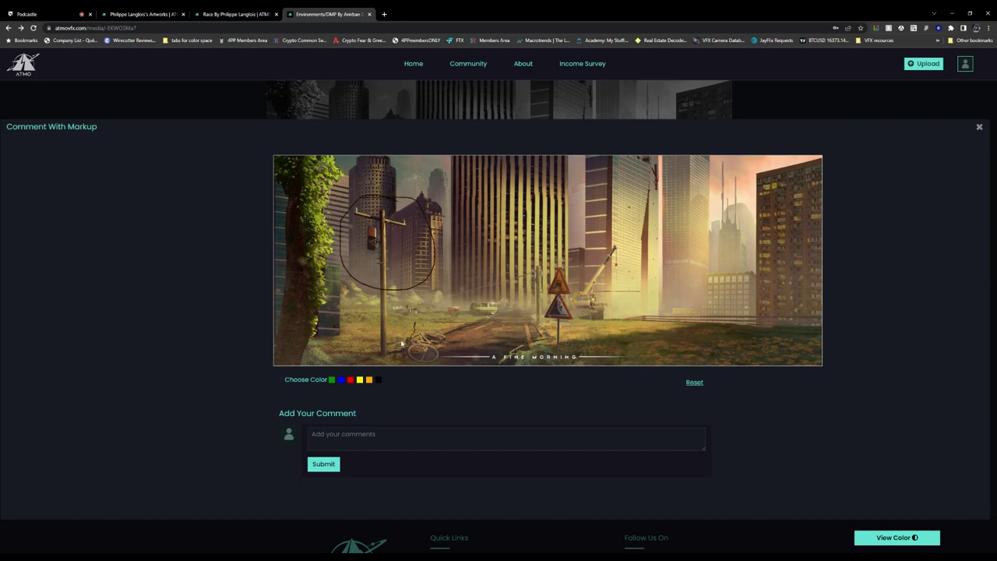
left_click(694, 382)
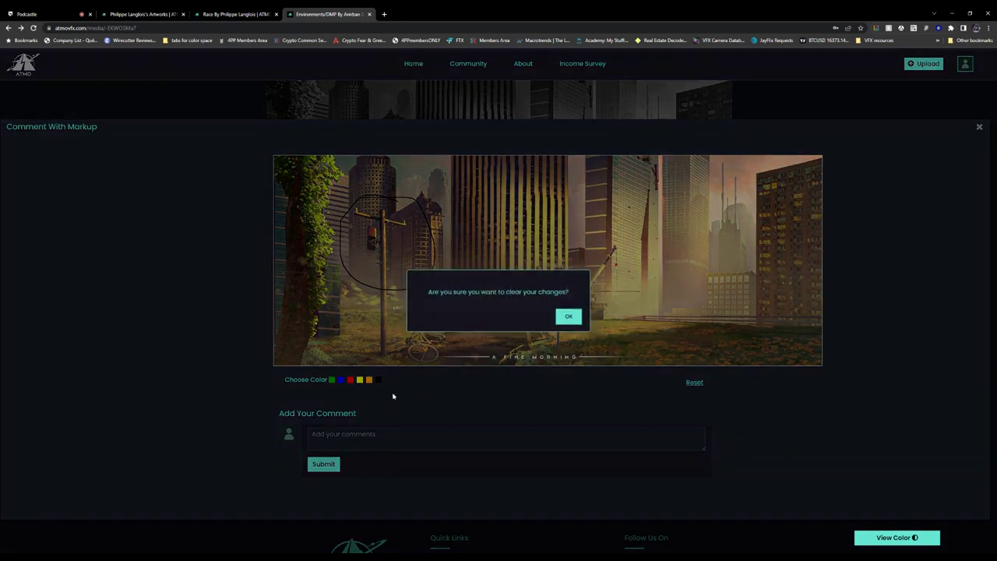
left_click(567, 316)
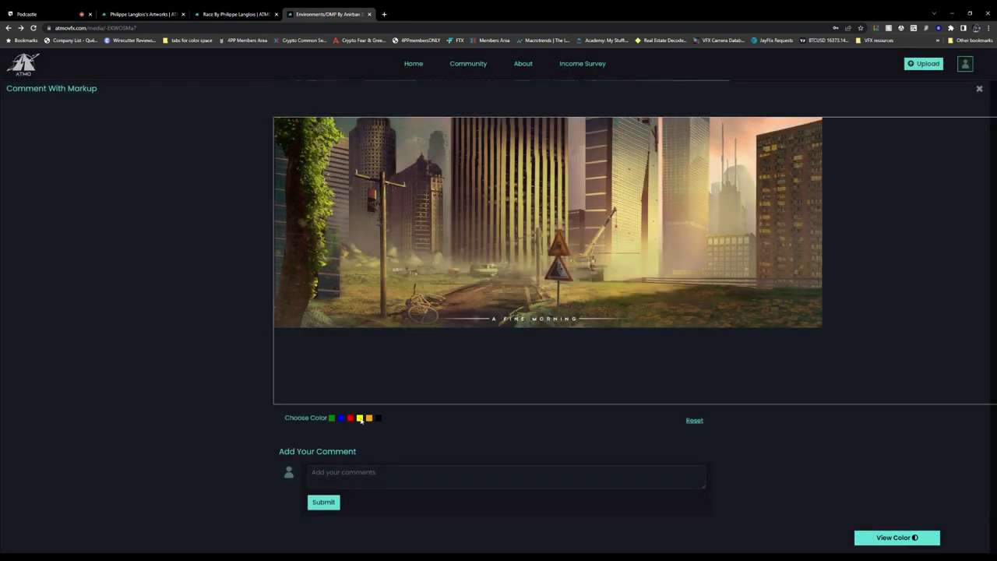
left_click(978, 91)
left_click(416, 479)
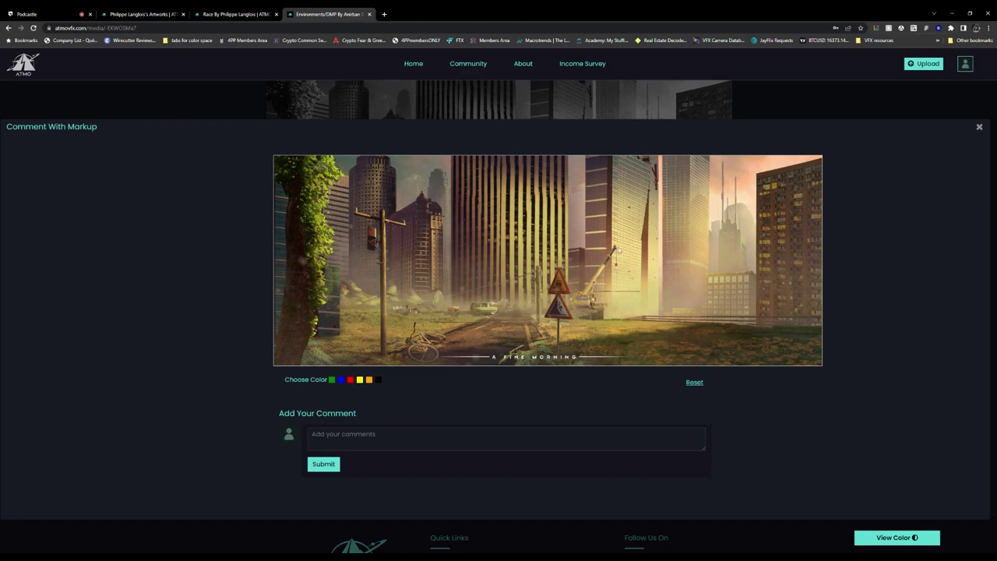
Circle the bicycle and the foreground telephone pole in blue on the image
mouse_move(419, 322)
left_mouse_down()
mouse_move(399, 335)
mouse_move(448, 352)
mouse_move(420, 315)
left_mouse_up()
mouse_move(378, 207)
left_mouse_down()
mouse_move(347, 311)
mouse_move(403, 349)
mouse_move(413, 211)
left_mouse_up()
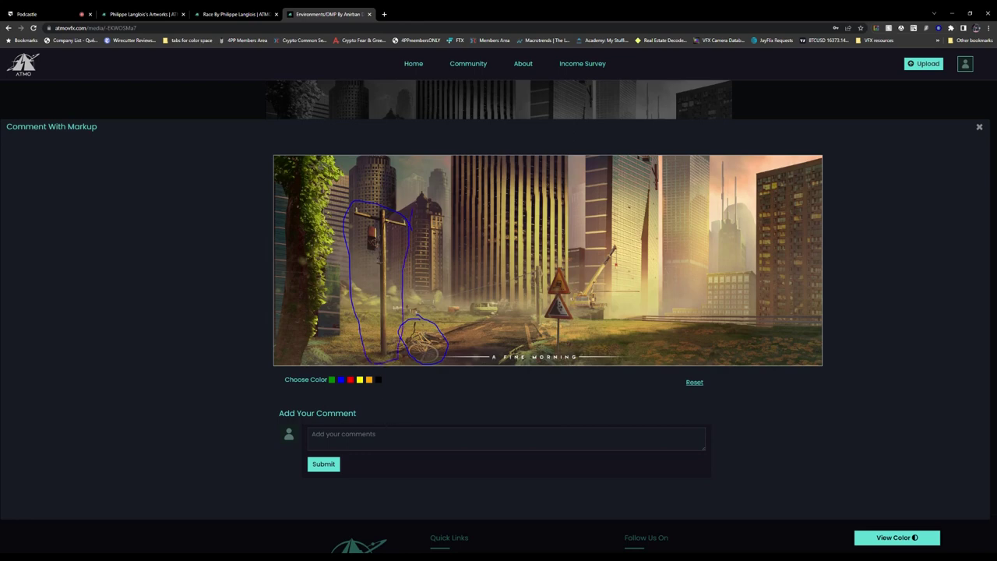
type("scale")
left_click_drag(332, 434, 303, 436)
key("BackSpace")
Circle the distant telephone pole in blue, and mark the area beside the round tower and the far-right building in green
mouse_move(541, 265)
left_mouse_down()
mouse_move(533, 324)
mouse_move(542, 266)
left_mouse_up()
left_click_drag(396, 179, 381, 205)
mouse_move(811, 165)
left_mouse_down()
mouse_move(771, 176)
mouse_move(756, 233)
mouse_move(818, 326)
mouse_move(814, 161)
left_mouse_up()
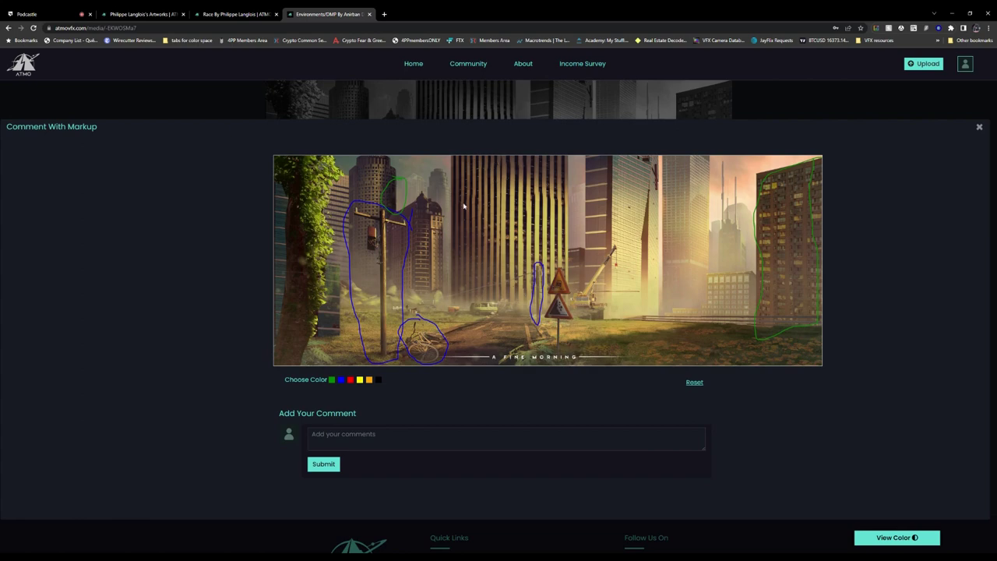
Outline in green the left half of the striped skyscraper, the glass building and the dark side of the glass building
mouse_move(492, 160)
left_mouse_down()
mouse_move(467, 159)
mouse_move(448, 230)
left_mouse_up()
mouse_move(458, 311)
left_mouse_down()
mouse_move(503, 286)
mouse_move(492, 159)
left_mouse_up()
mouse_move(654, 162)
left_mouse_down()
mouse_move(586, 166)
mouse_move(582, 281)
mouse_move(606, 300)
mouse_move(653, 303)
mouse_move(660, 160)
left_mouse_up()
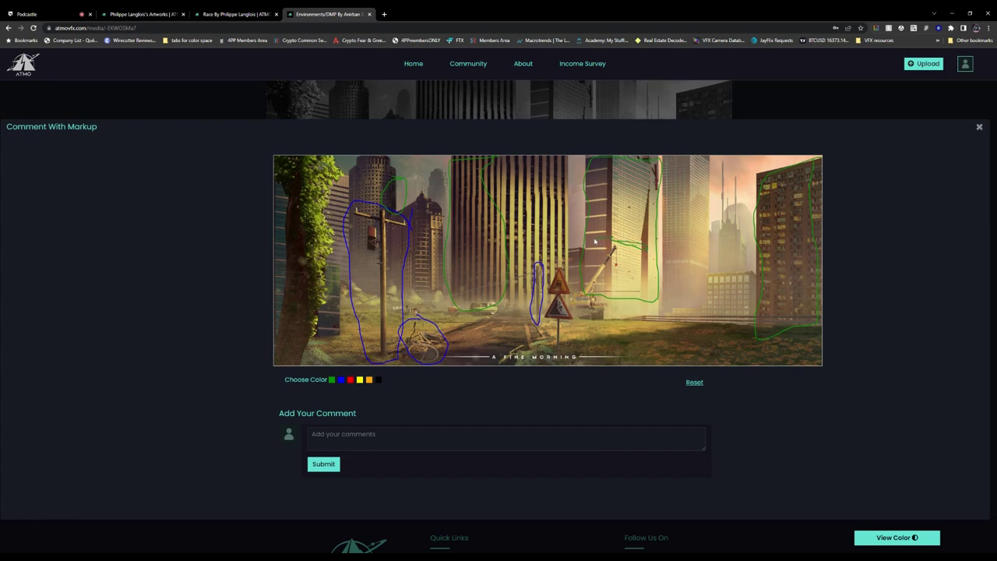
left_click_drag(602, 237, 596, 239)
Begin the comment with "Blue cirlces: Watchout for scale."
type("Blue cir")
type("lce")
type("s: Be care")
key("BackSpace")
key("BackSpace")
key("BackSpace")
key("BackSpace")
key("BackSpace")
key("BackSpace")
key("BackSpace")
type("Watchout for scale. The ")
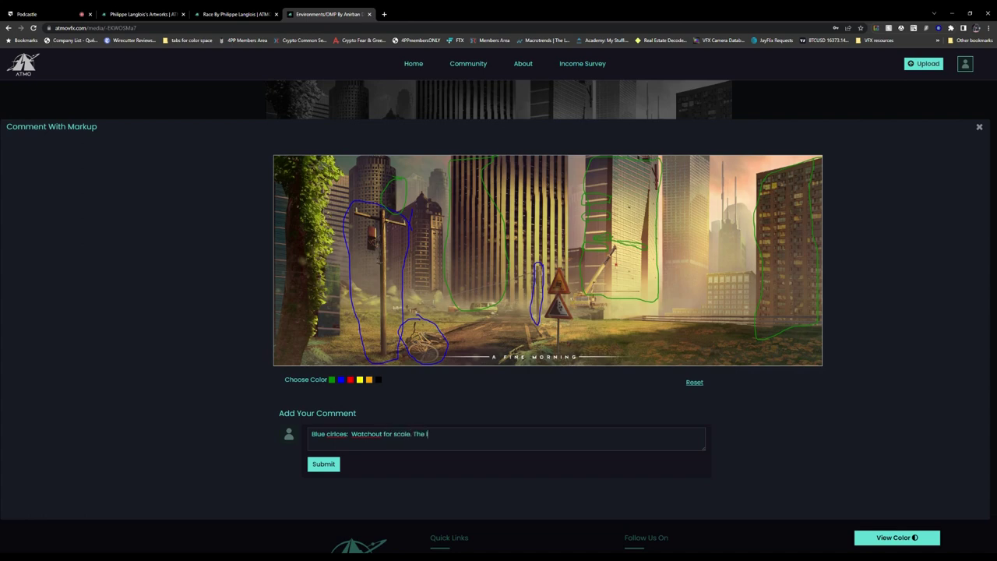
Add the sentence "The telephone poles should be larger." to the comment
type("telephone poles should be larger, and the bik")
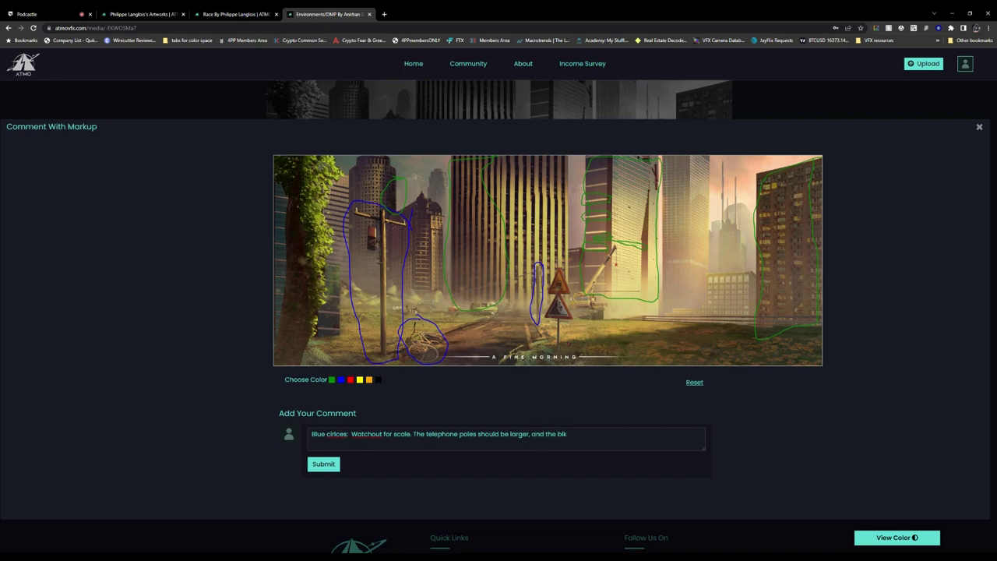
key("BackSpace")
key("BackSpace")
key("BackSpace")
key("BackSpace")
key("BackSpace")
key("BackSpace")
key("BackSpace")
key("BackSpace")
key("BackSpace")
key("BackSpace")
key("BackSpace")
key("BackSpace")
type(".")
Add the sentence "Or shrink everything else around it if you want the pole to be that size." and start a new line
type("Or shrink everything else")
key("shift+Left")
key("shift+Left")
key("shift+Left")
key("shift+Left")
key("shift+Left")
key("shift+Left")
key("shift+Left")
key("shift+Left")
key("shift+Left")
key("shift+Left")
key("shift+Left")
key("shift+Left")
key("shift+Left")
key("shift+Left")
key("shift+Left")
key("shift+Left")
key("shift+Left")
key("shift+Left")
key("shift+Left")
key("shift+Left")
left_click(541, 434)
type("around it if you want")
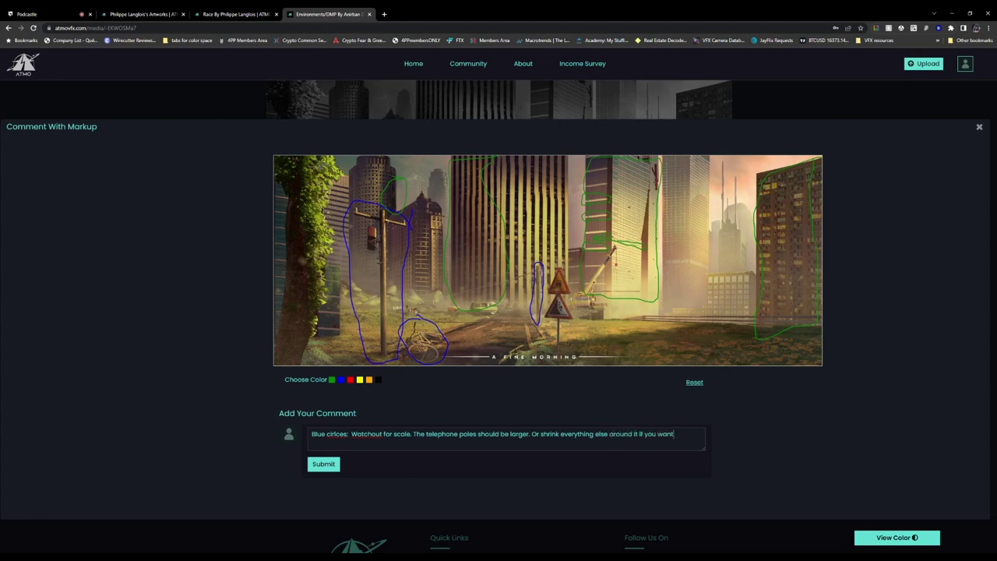
type(" the pole to be that sl")
type("ze.")
key("Return")
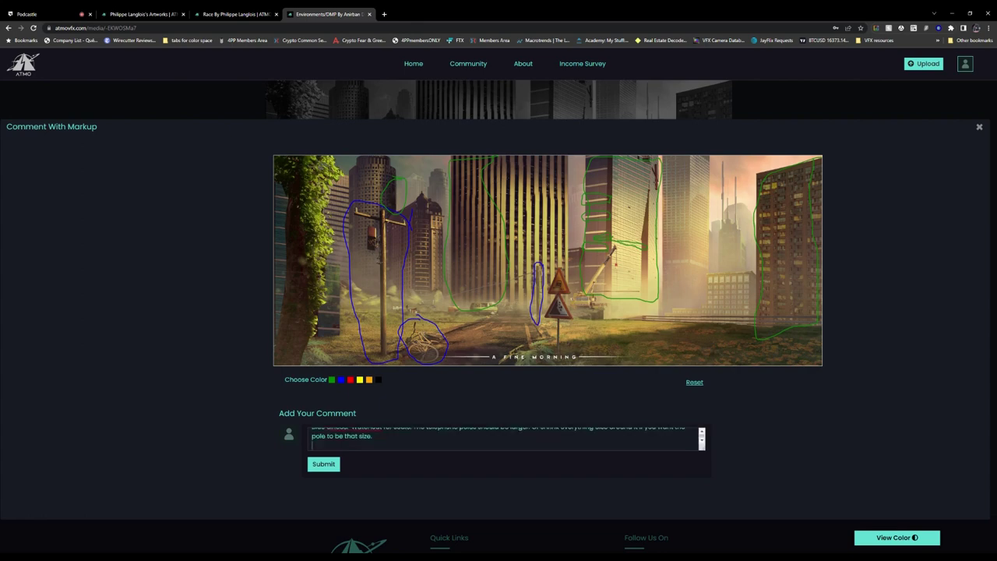
Add "Green circles: watching out for values. The glass white building has really bright hilights in the shadows, where it hsould be darker"
type("Green circles: watching out for values. The")
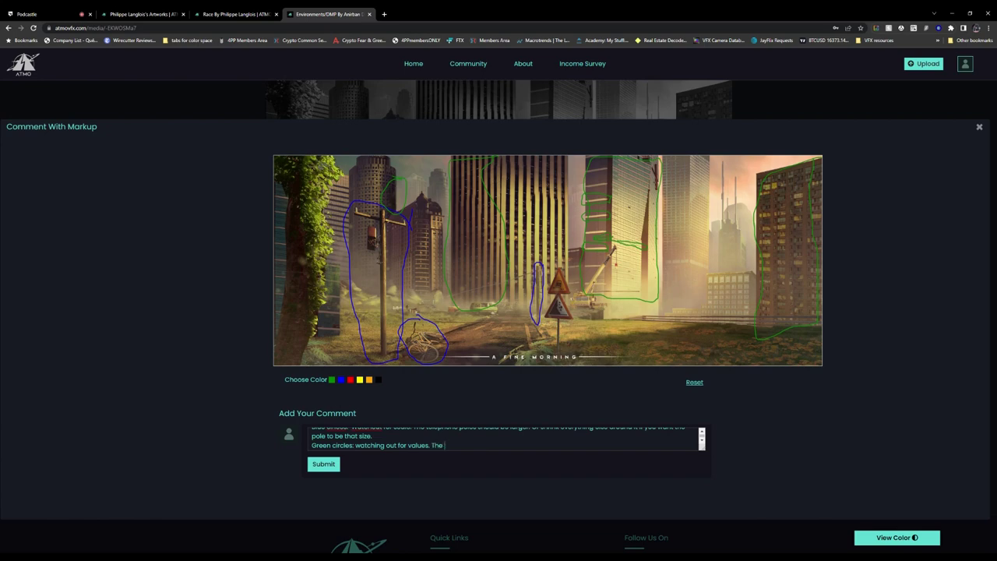
type("w")
key("BackSpace")
type("glass white building has really bright hi")
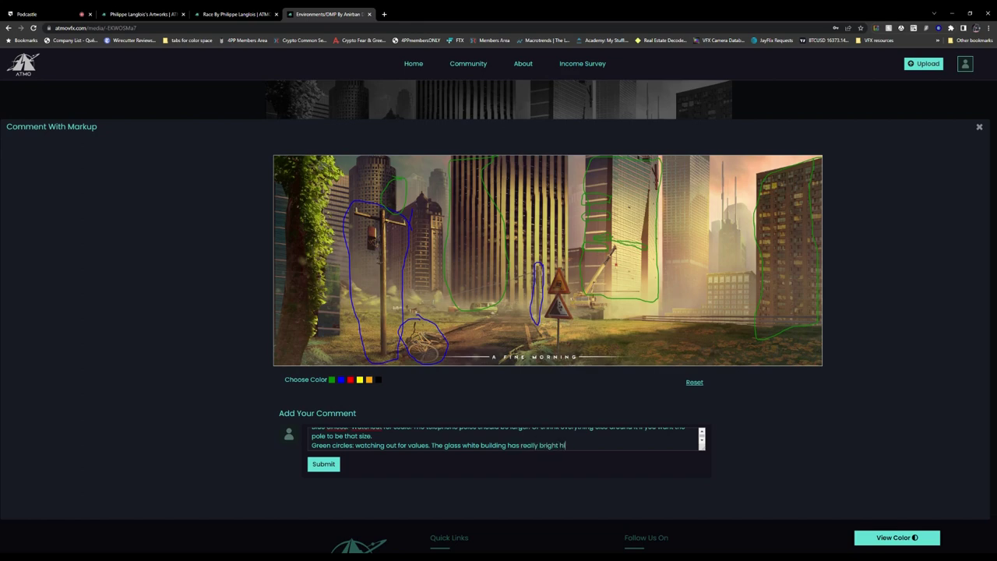
type("lights in the shadow")
type("s, and th")
key("BackSpace")
key("BackSpace")
key("BackSpace")
key("BackSpace")
key("BackSpace")
key("BackSpace")
key("BackSpace")
type("where it hsould be")
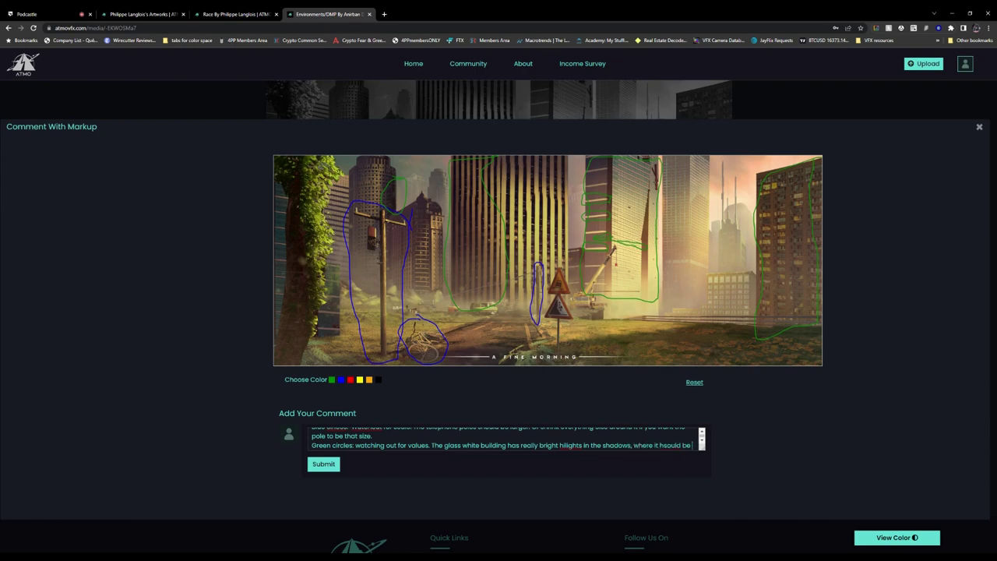
type(" dark")
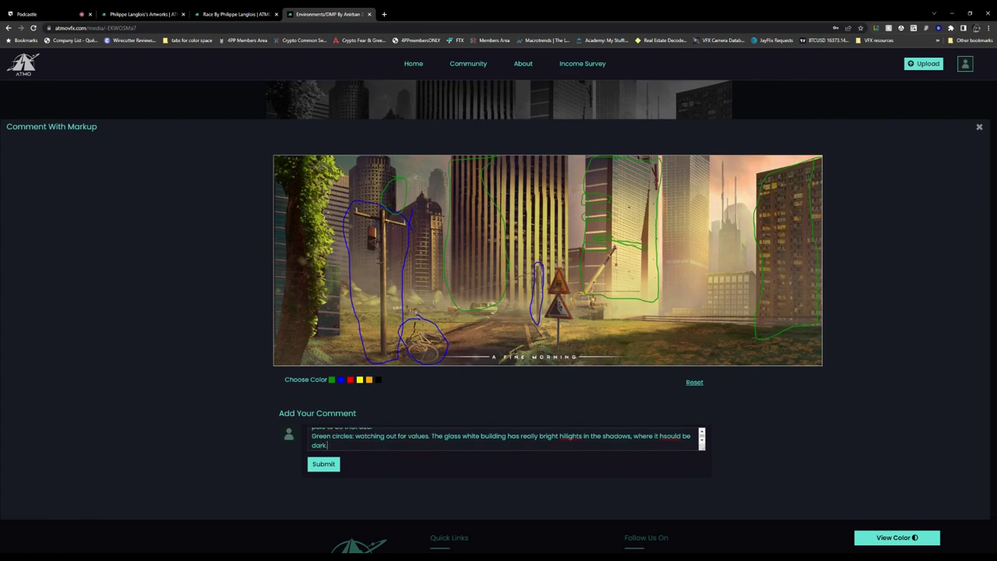
type("er")
Finish the green note with the sentence "And other values are darker in the distance, when they should be brighter."
type(". And ")
type("other values are dar")
type("ker wh")
key("BackSpace")
key("BackSpace")
type("in the dist")
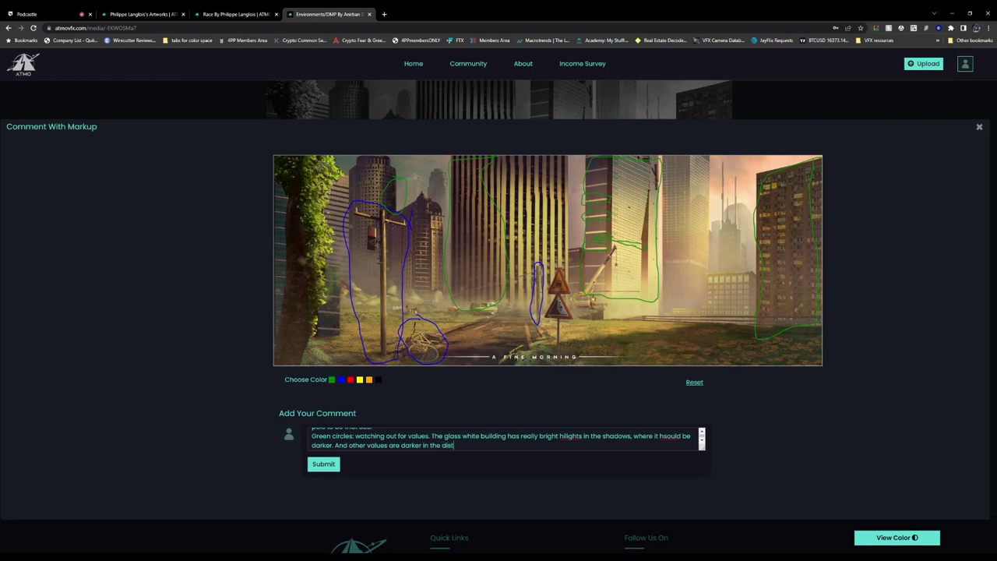
type("ance, when they should be brighter.")
Enlarge the comment box and correct the misspelled words "hilights" to "highlights" and "hsould" to "should"
left_click_drag(701, 447, 704, 499)
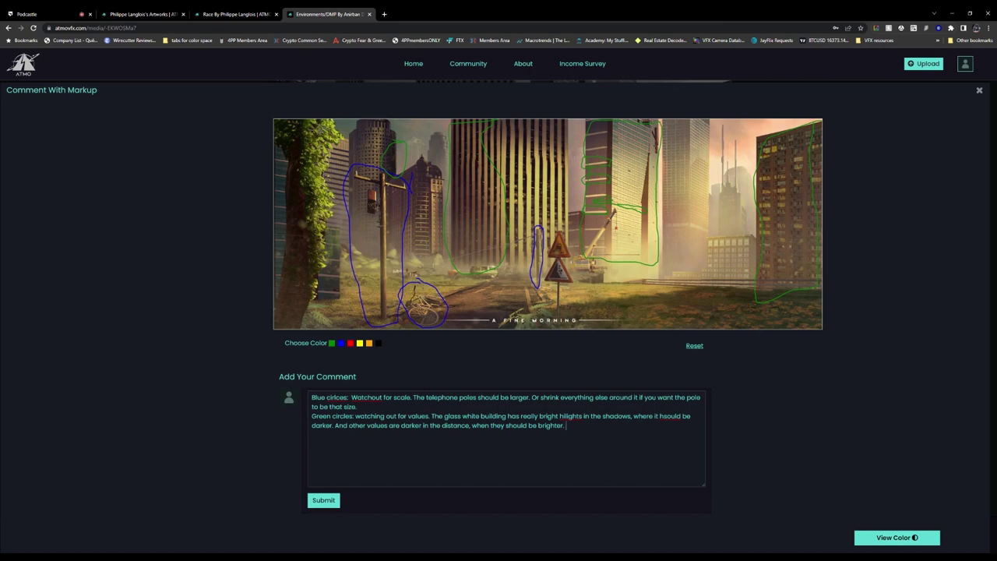
double_click(570, 416)
type("highlights")
double_click(679, 416)
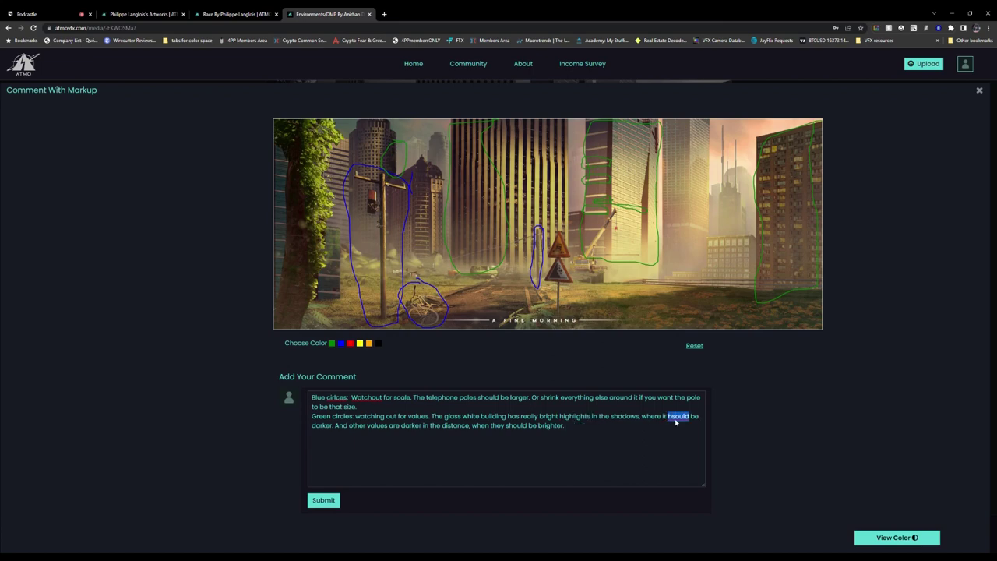
type("should")
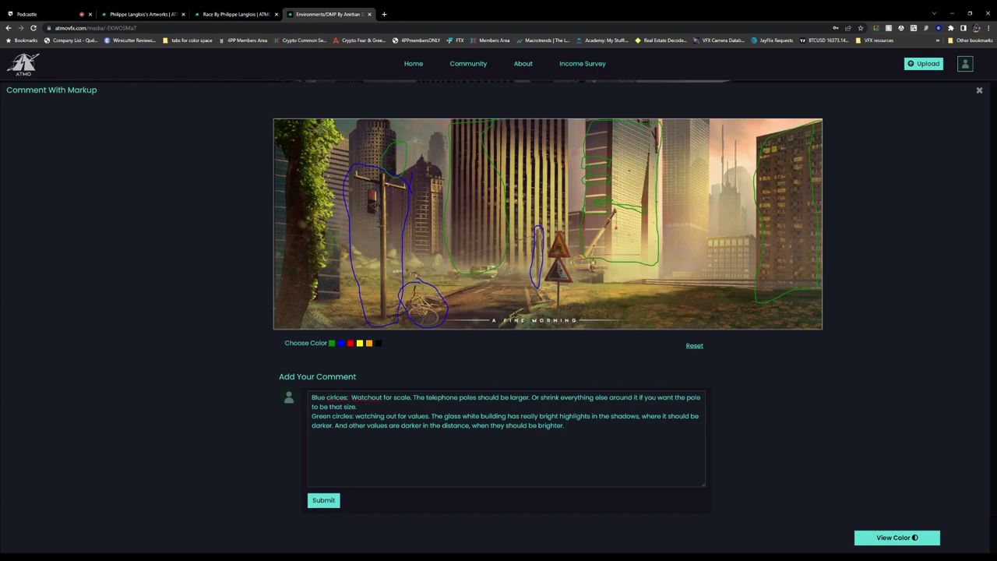